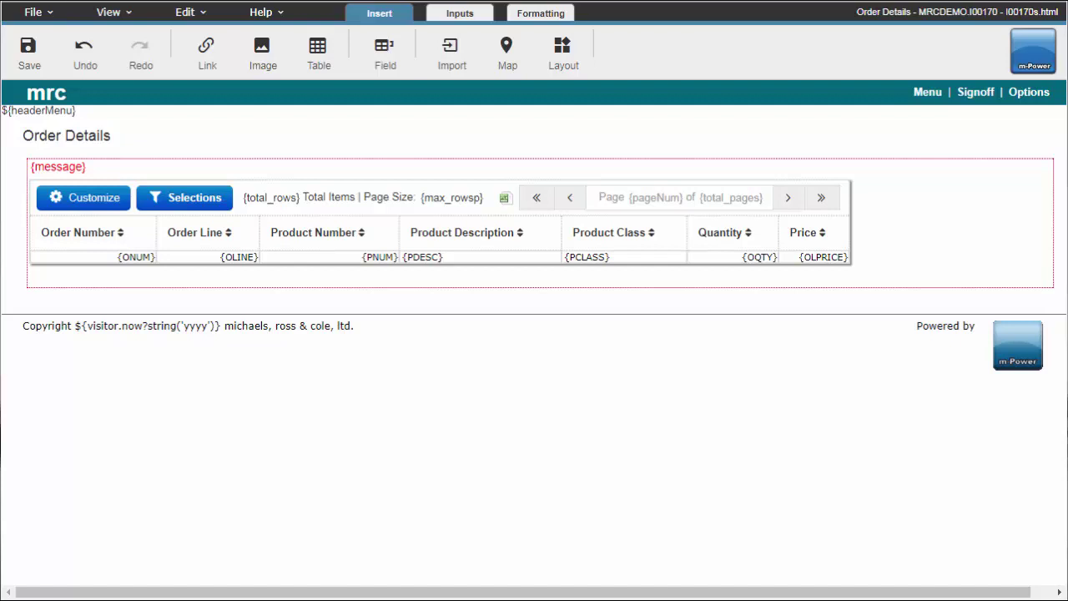
Turn on grid mode for the Order Details page from the Layout menu
left_click(568, 68)
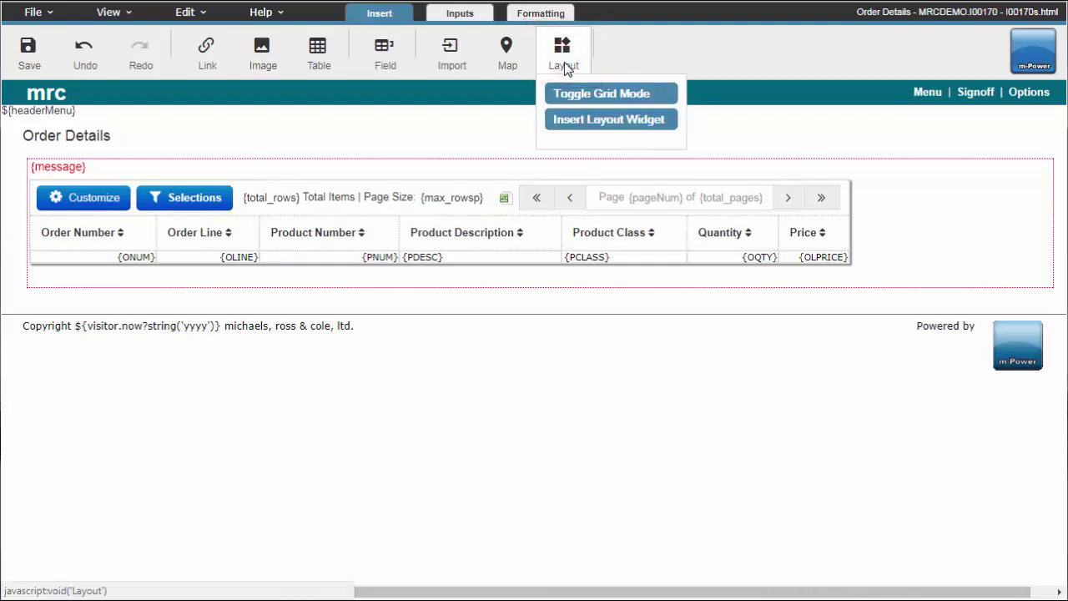
left_click(660, 94)
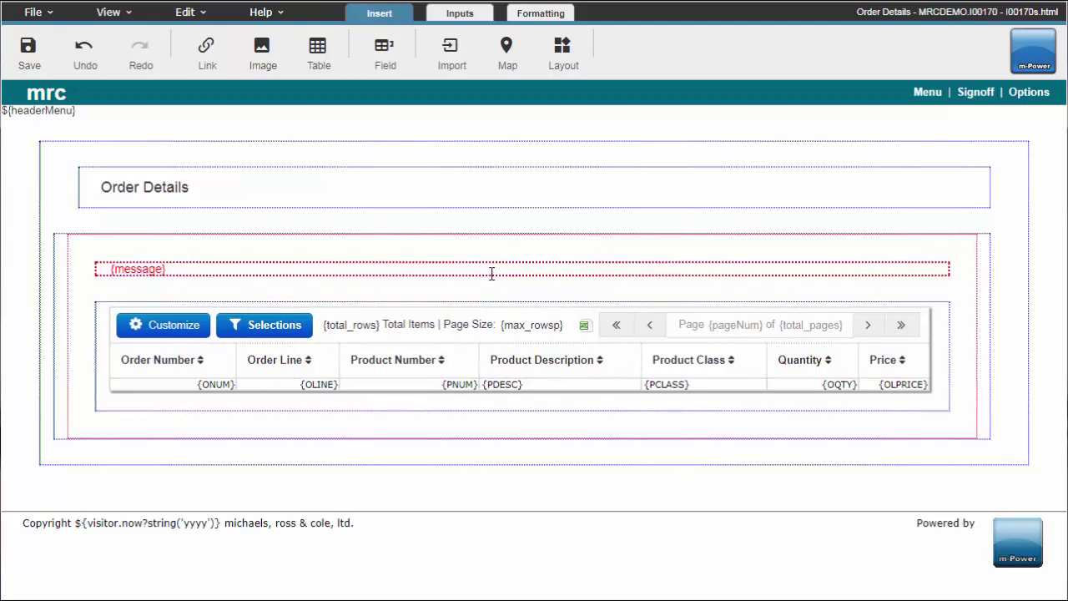
Reconfigure the title row as a 6|6 layout with the title in the left cell
right_click(573, 184)
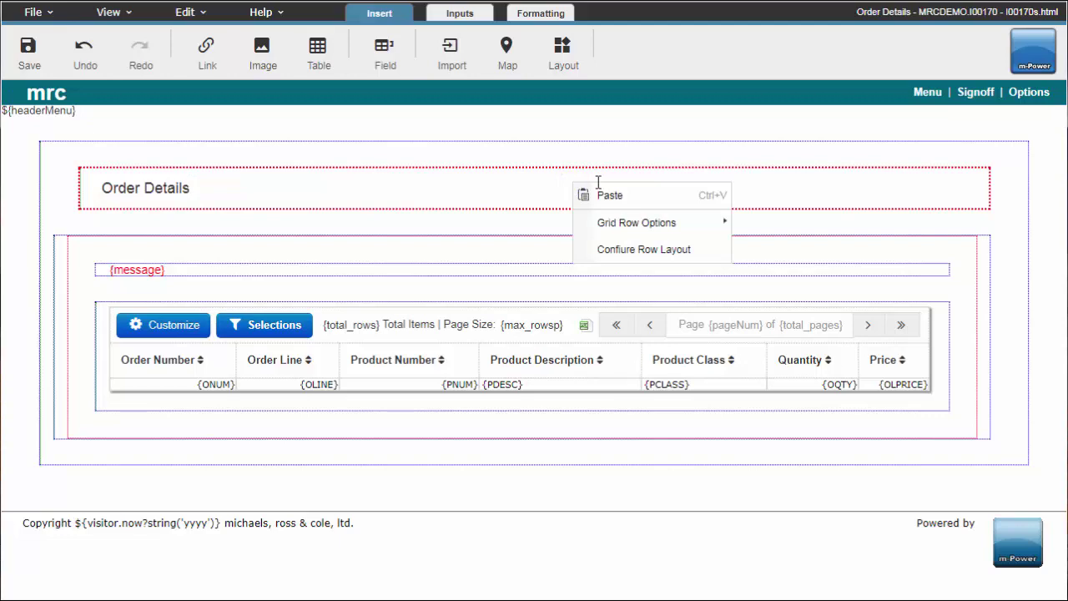
left_click(587, 250)
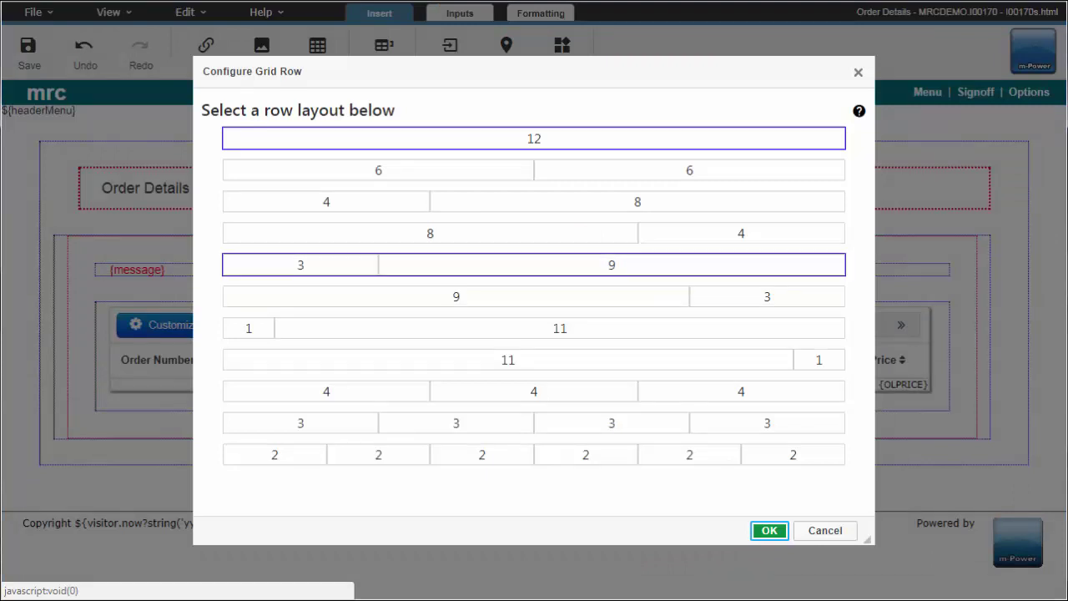
left_click(746, 172)
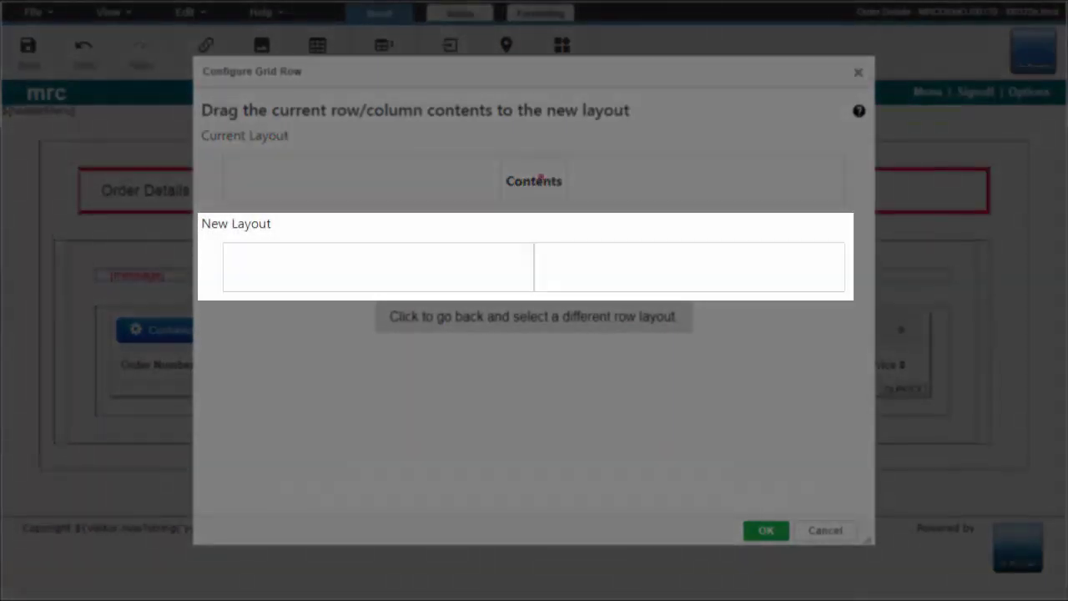
left_click_drag(540, 174, 533, 176)
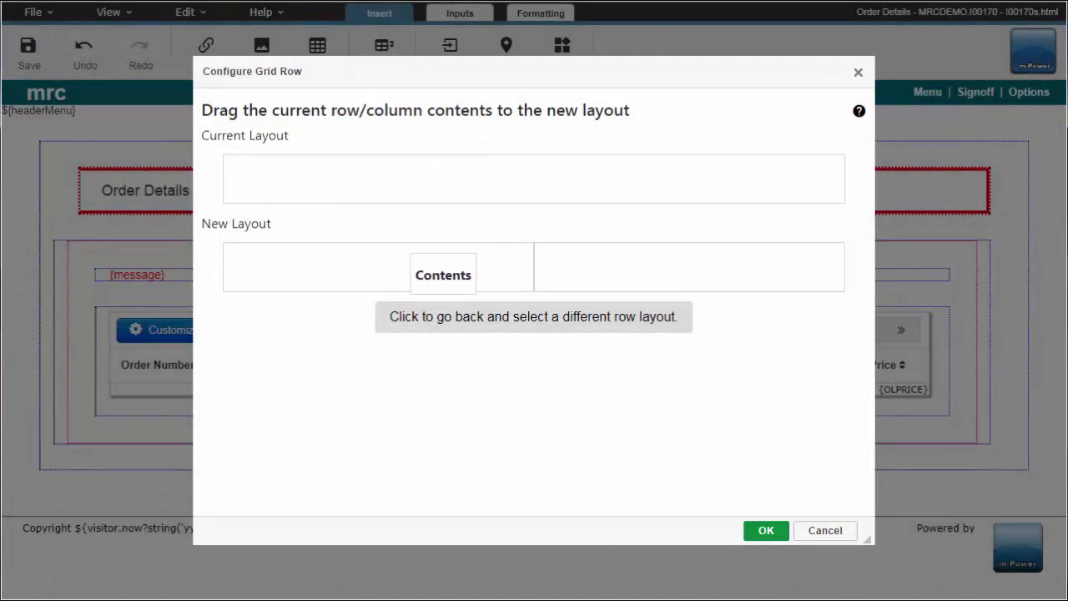
mouse_move(528, 183)
left_mouse_down()
mouse_move(438, 264)
mouse_move(615, 281)
mouse_move(378, 269)
left_mouse_up()
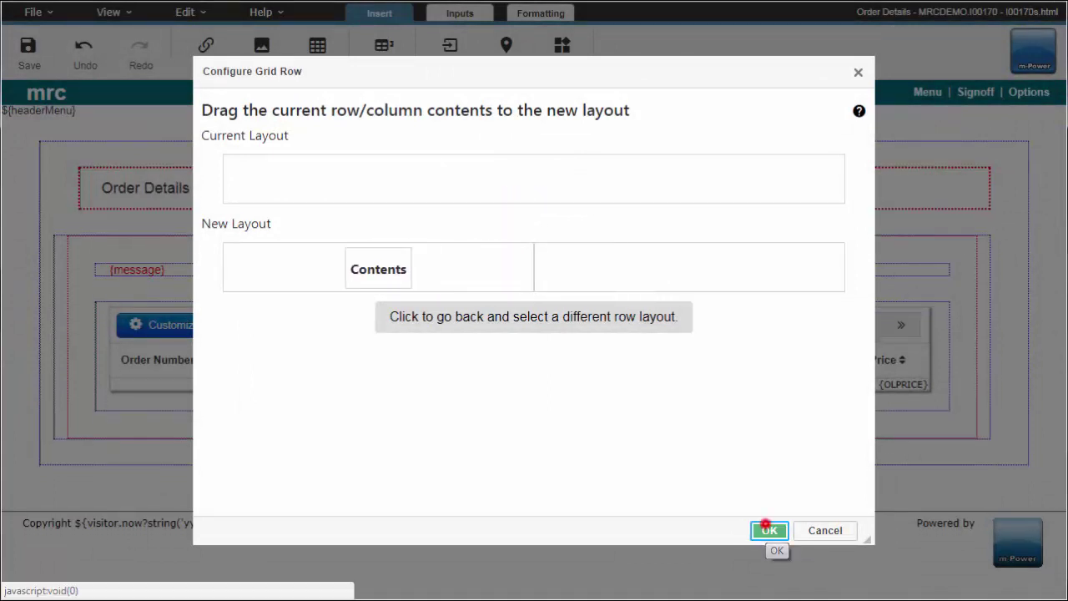
left_click(765, 529)
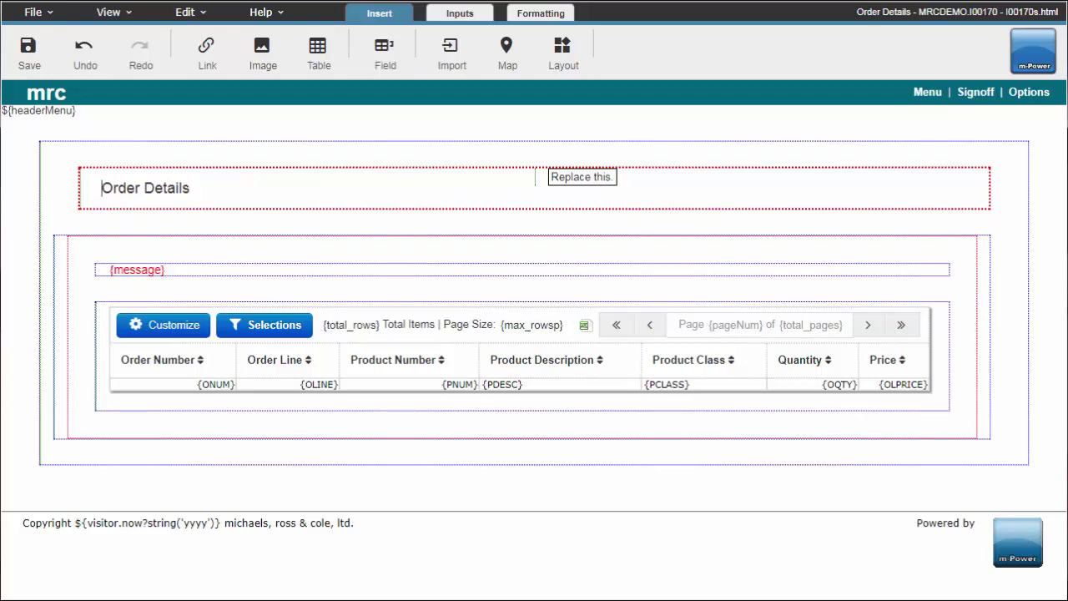
Replace the right-column placeholder with 'Welcome' followed by the User Name common field
left_click(587, 184)
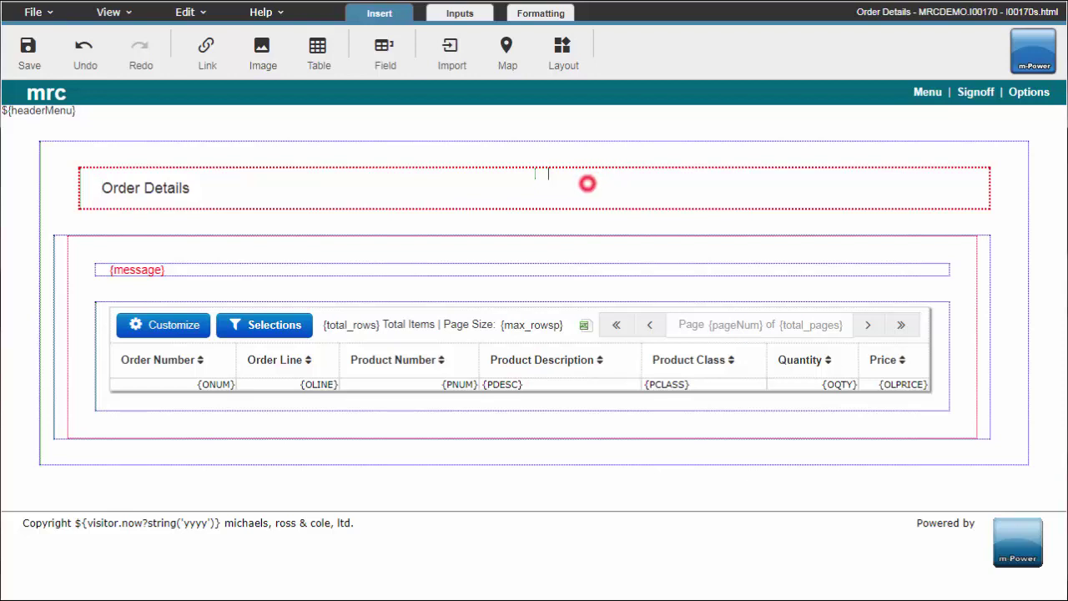
type("Welcome")
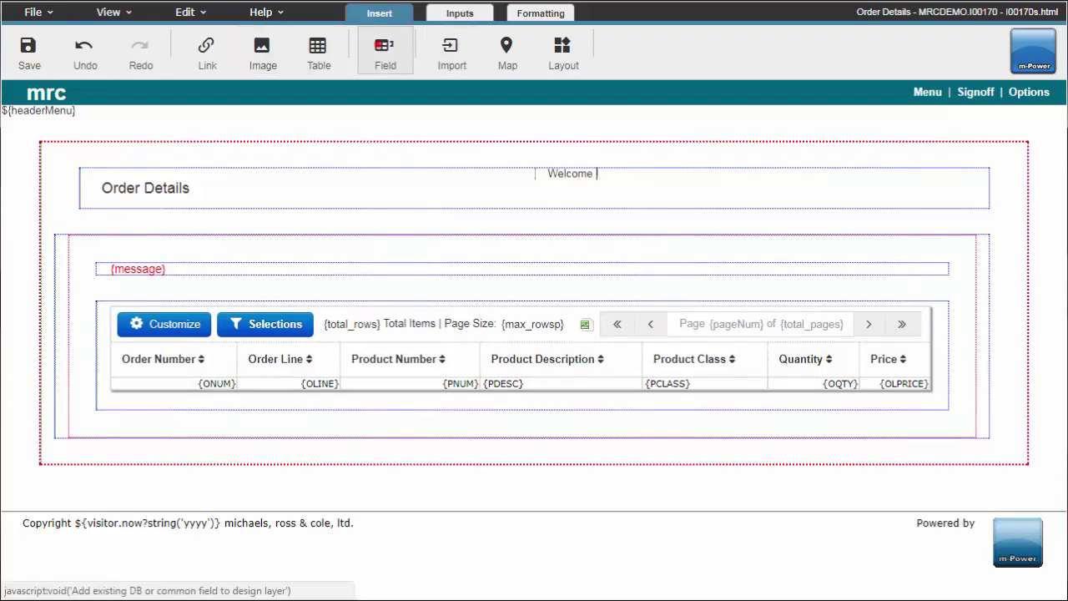
left_click(385, 50)
left_click(480, 175)
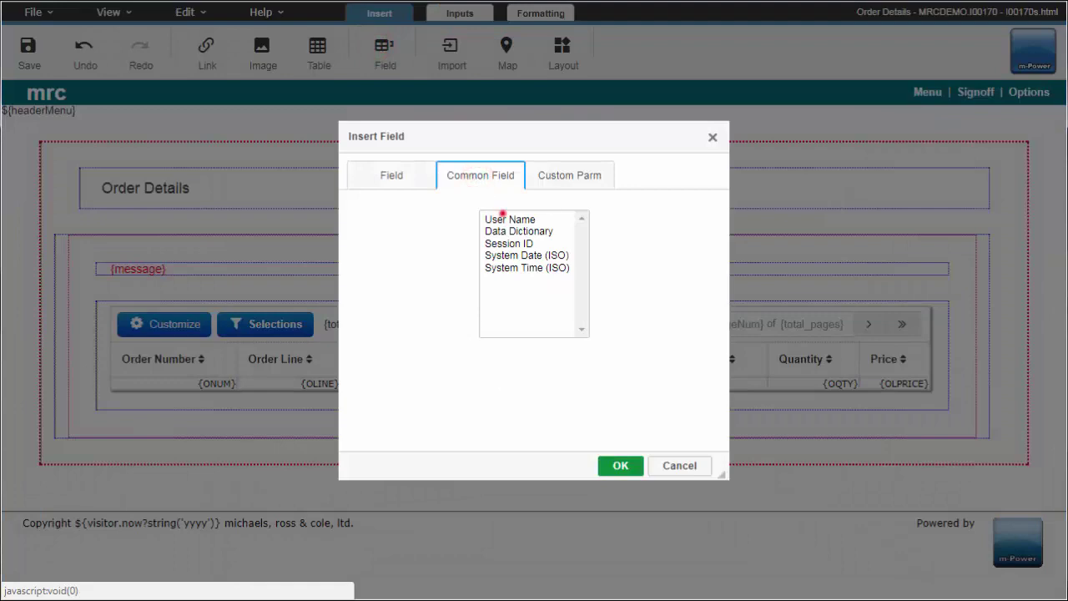
double_click(503, 219)
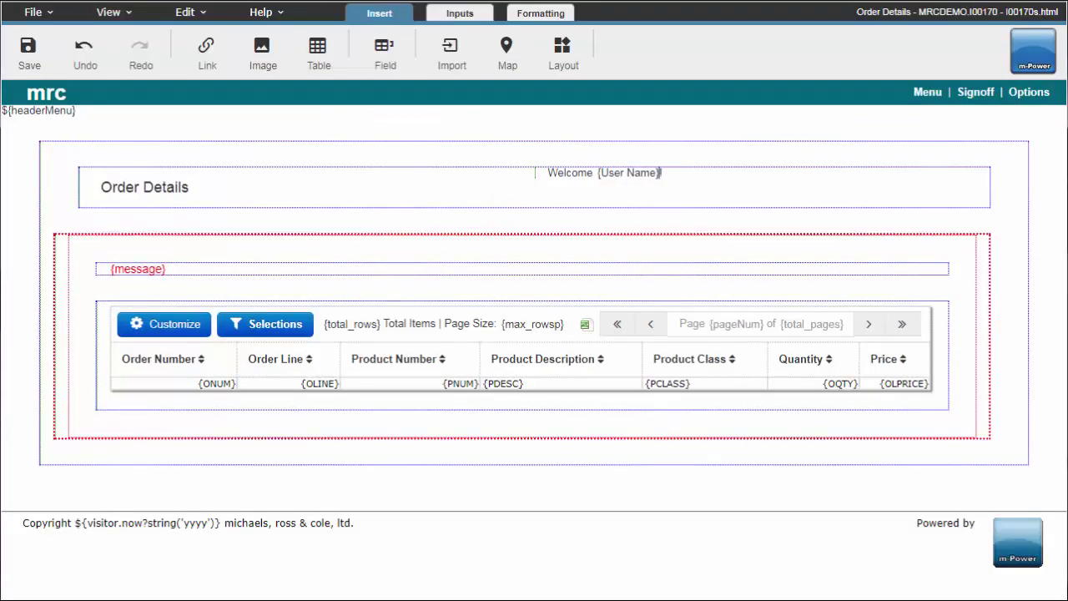
Right-align the Welcome greeting and save the page design
left_click(542, 173)
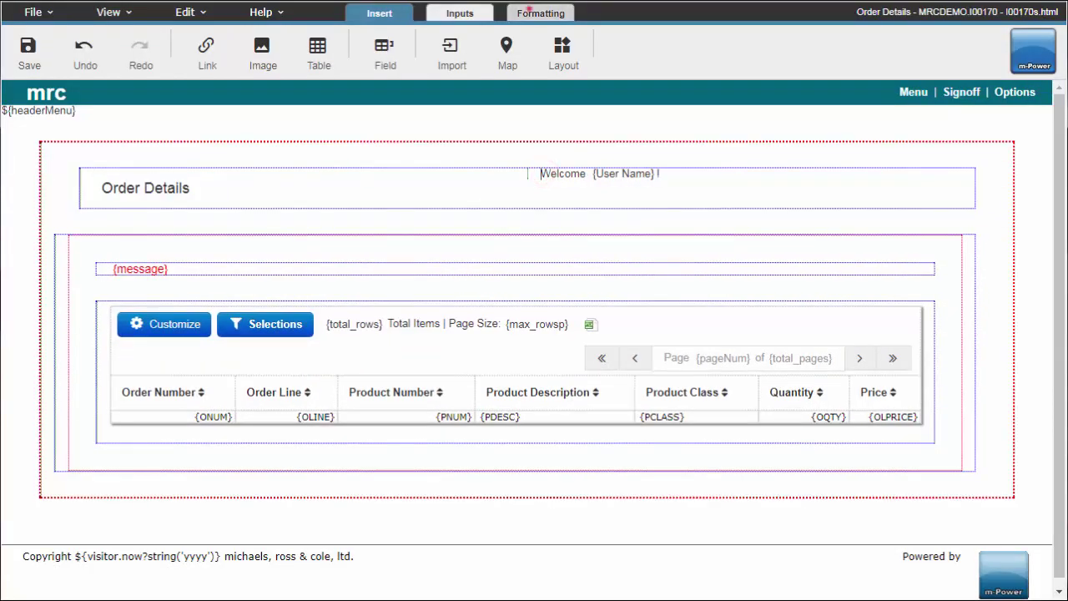
left_click(534, 13)
left_click(447, 60)
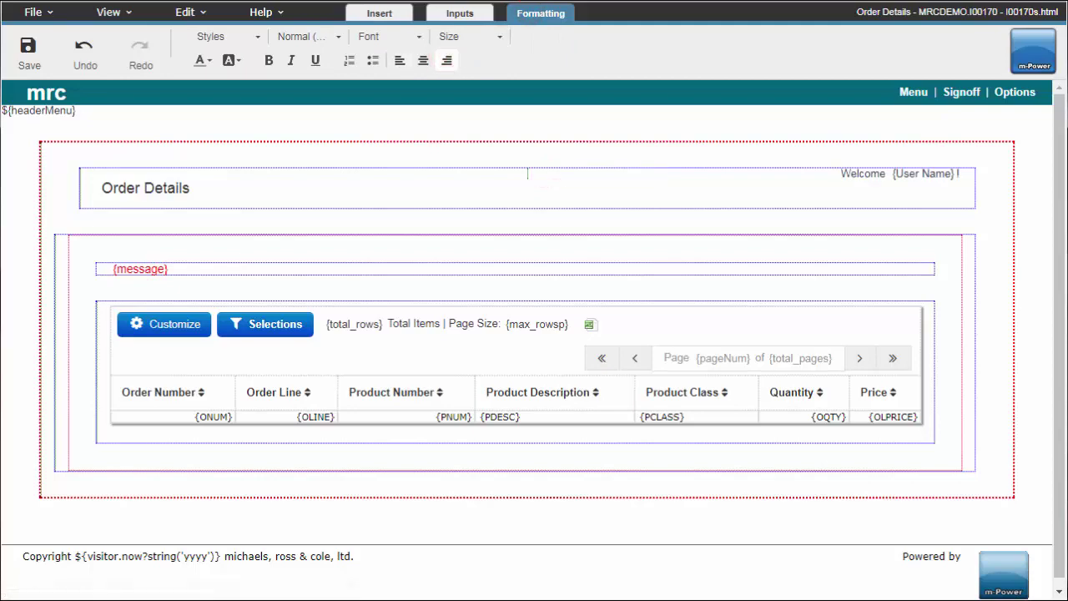
left_click(28, 48)
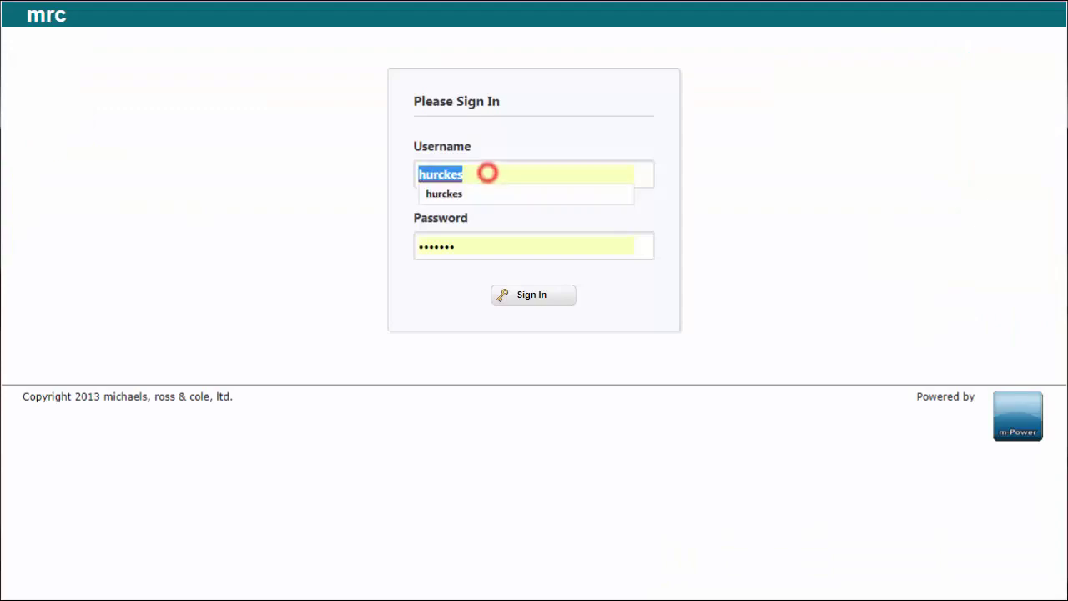
type("mrc")
key("Tab")
type("mrc")
key("Return")
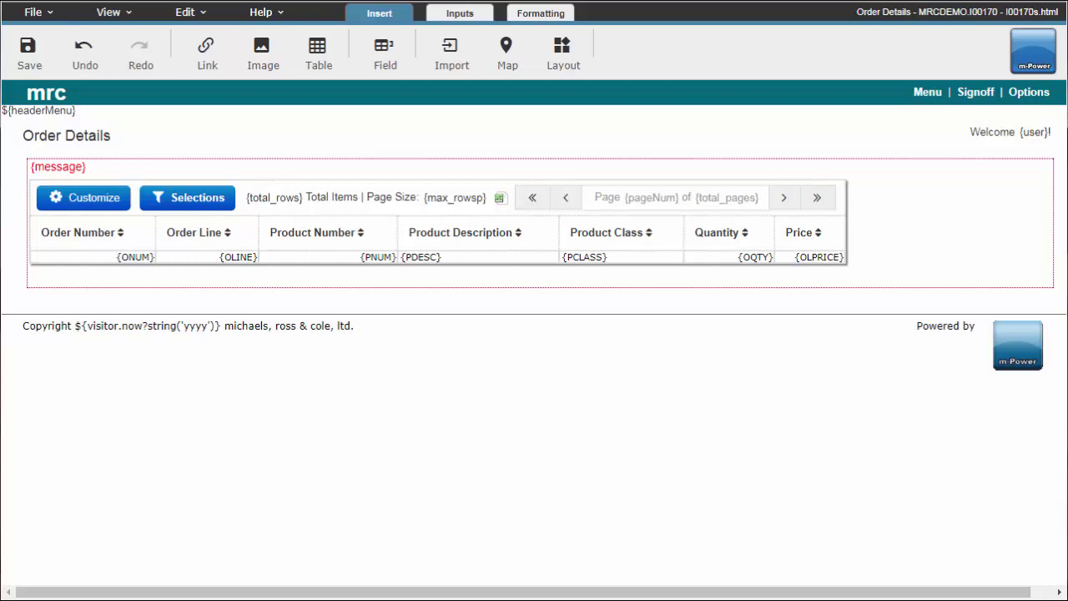
Re-enable grid mode and insert an empty row above the order lines table
left_click(559, 56)
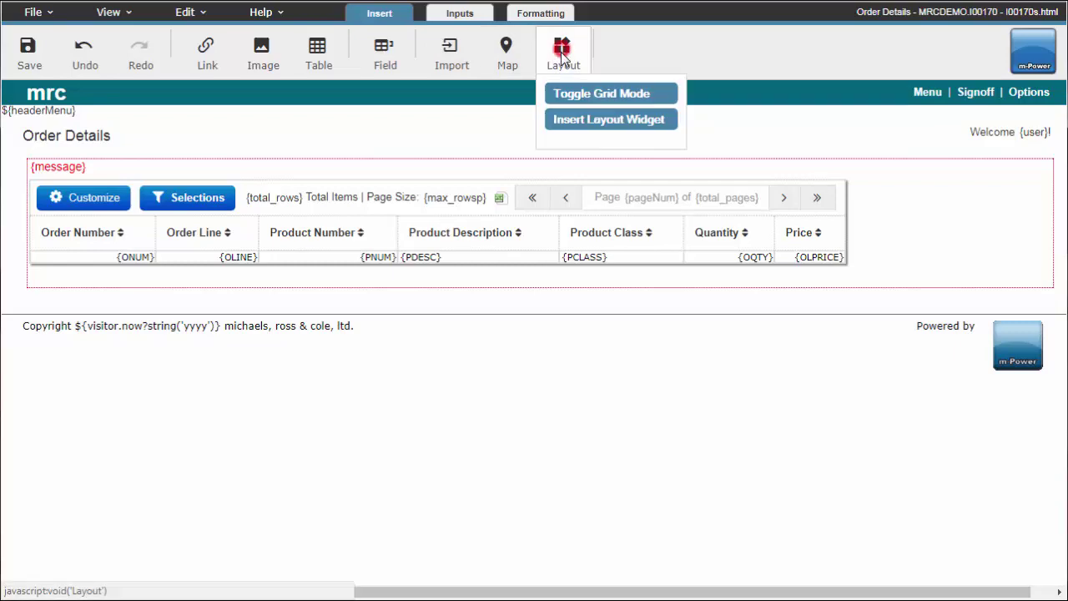
left_click(643, 95)
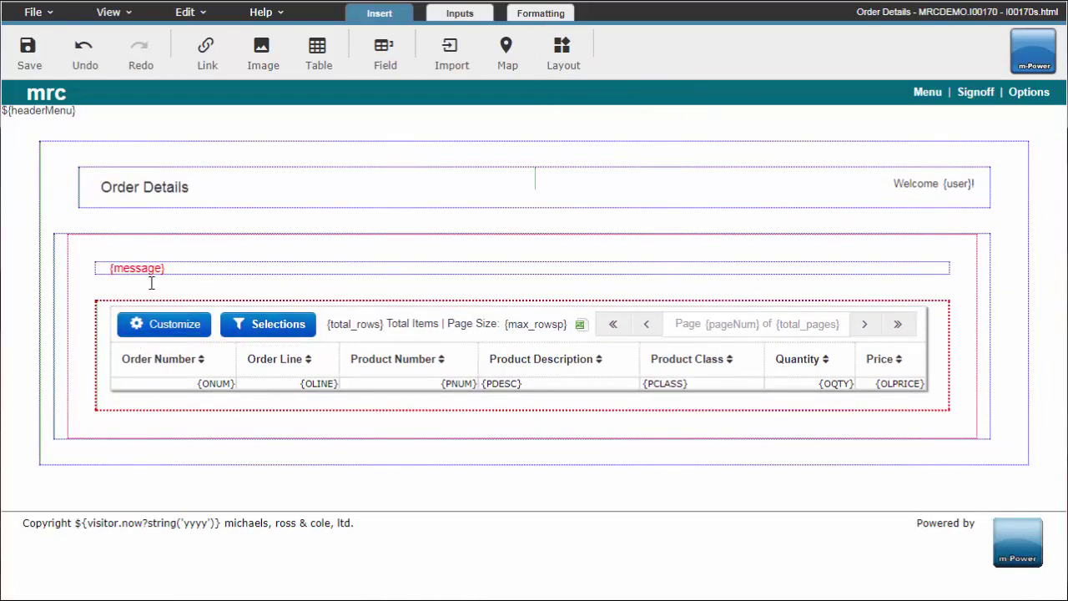
right_click(106, 339)
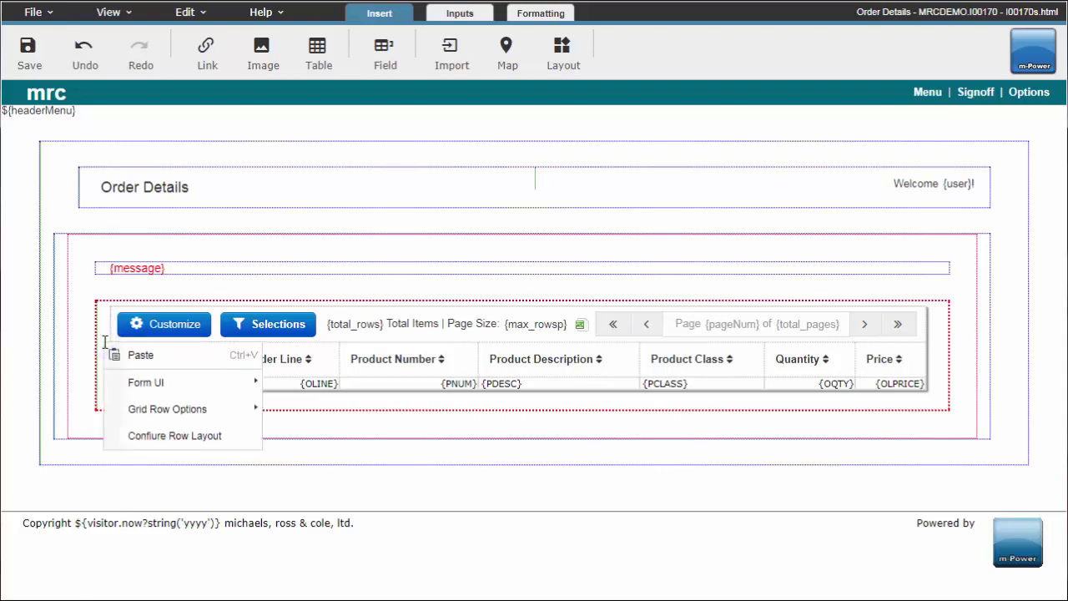
mouse_move(167, 409)
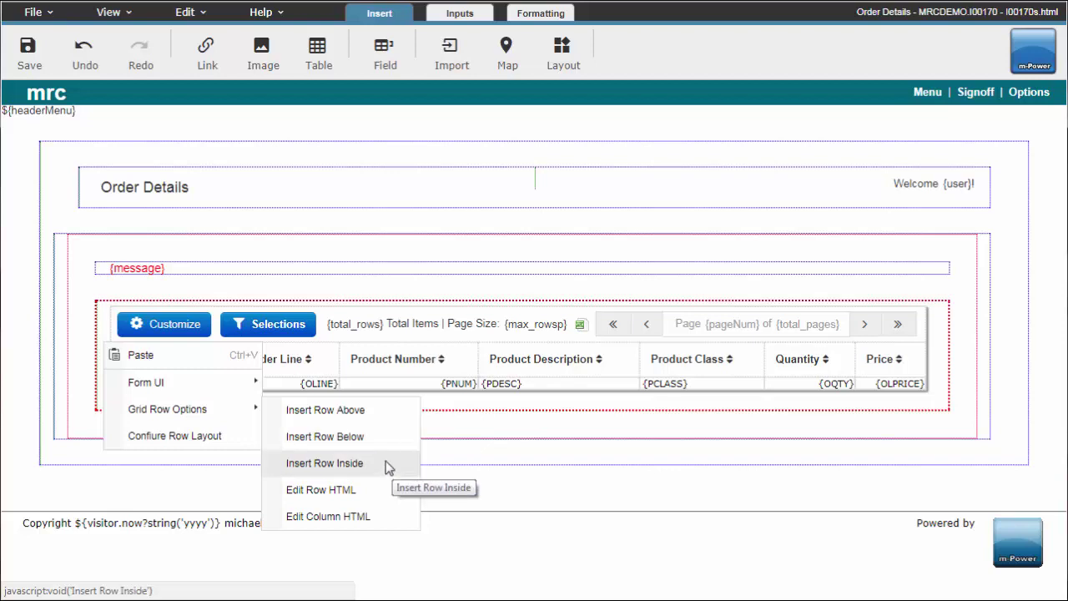
left_click(379, 411)
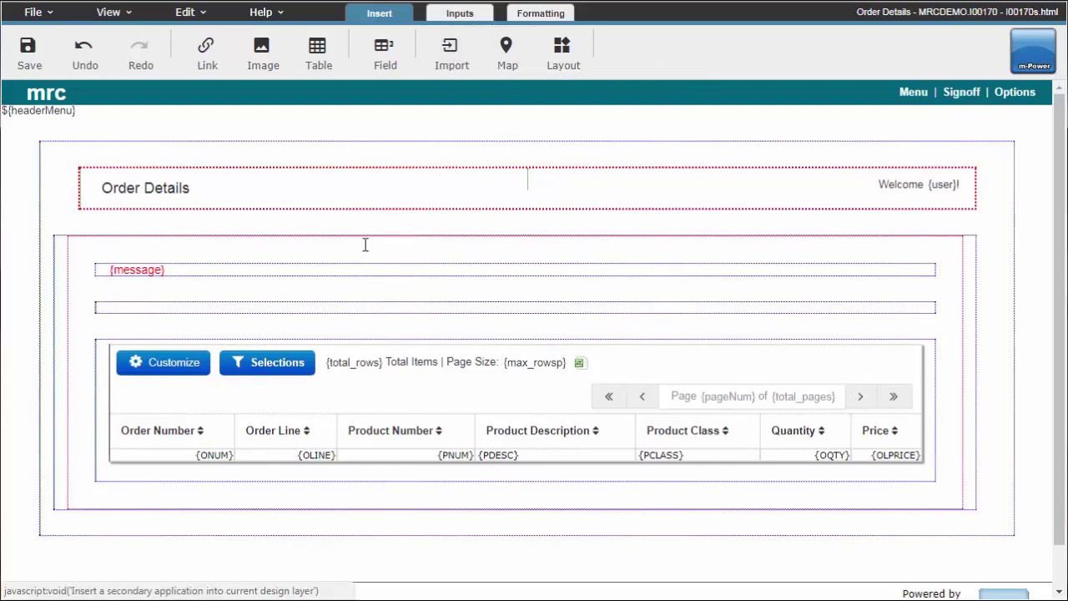
Import the Retrieval application '171 - Order Info' into the new row, table only
left_click(359, 308)
left_click(451, 58)
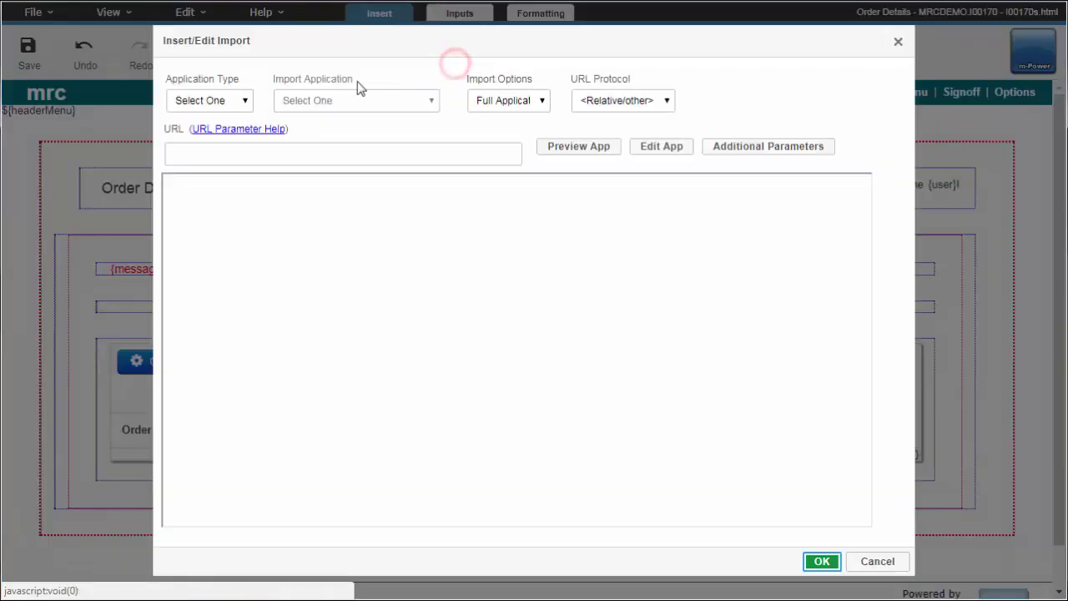
left_click(200, 99)
left_click(199, 132)
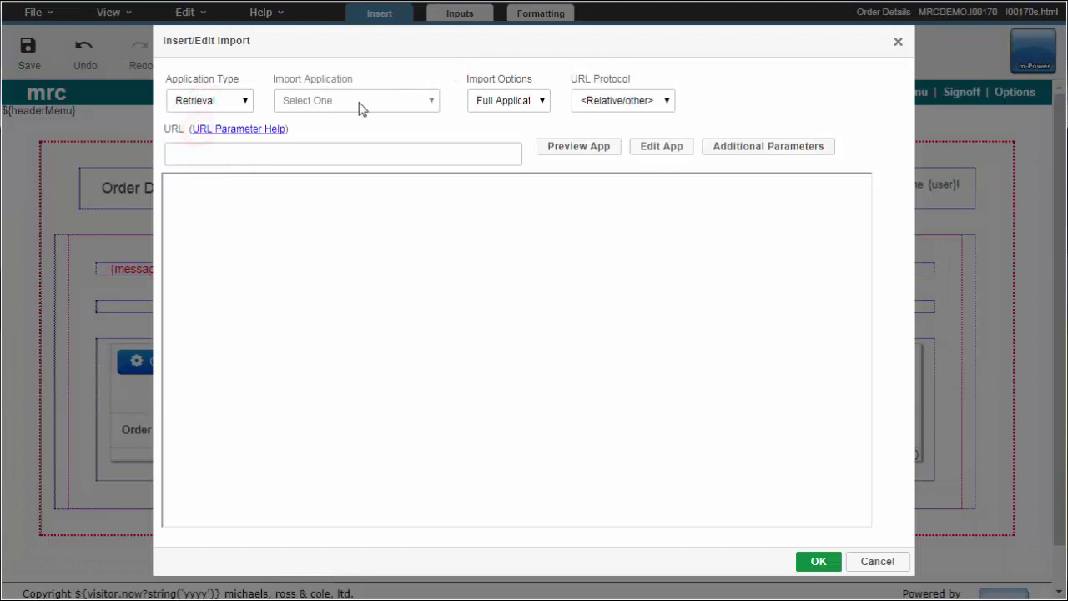
left_click(321, 102)
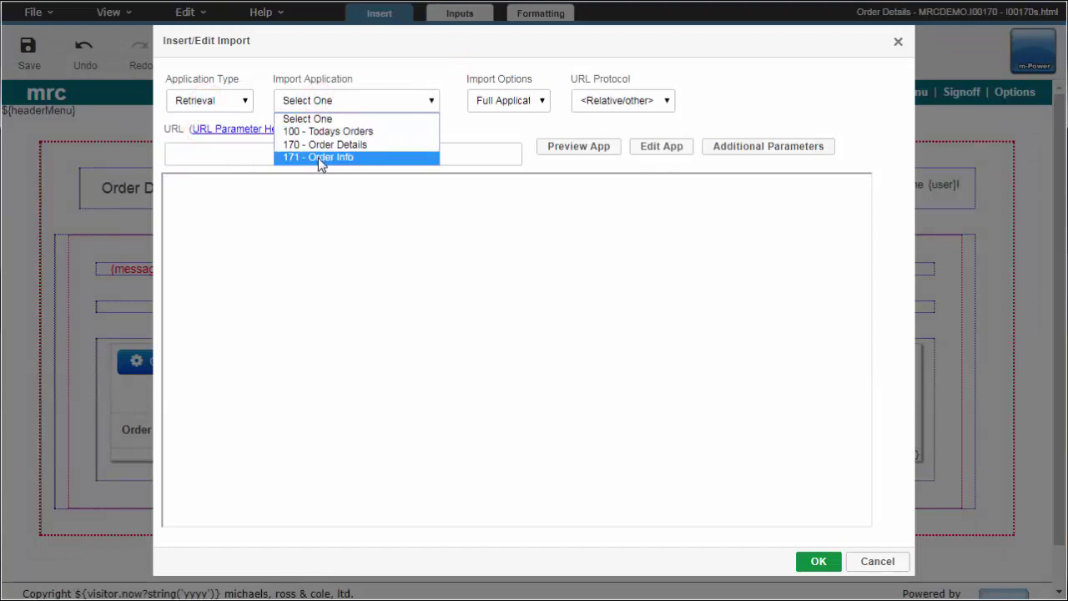
left_click(319, 156)
left_click(509, 102)
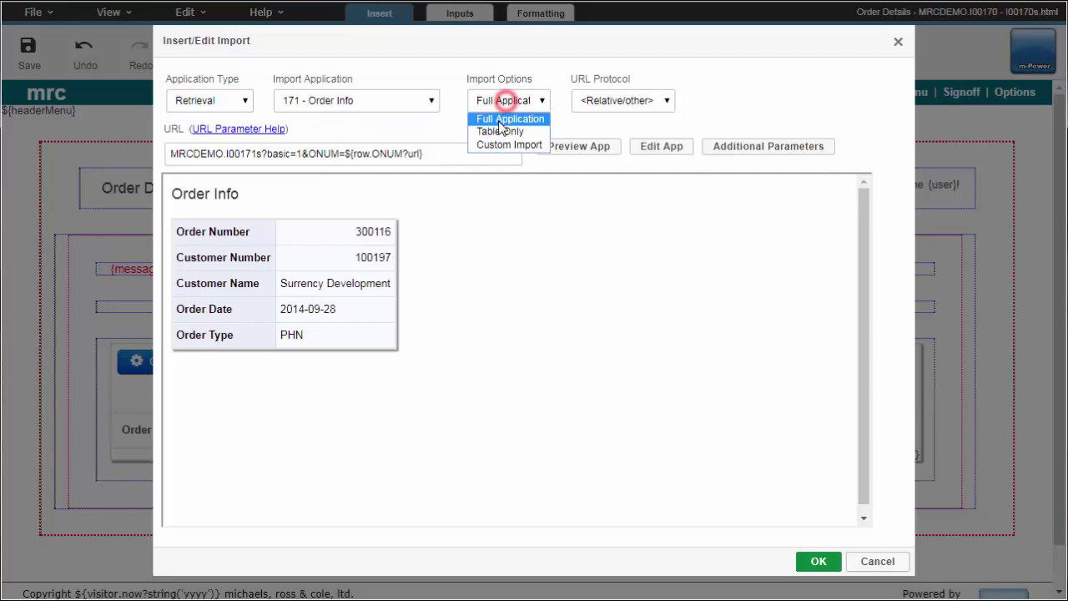
left_click(499, 131)
left_click(817, 559)
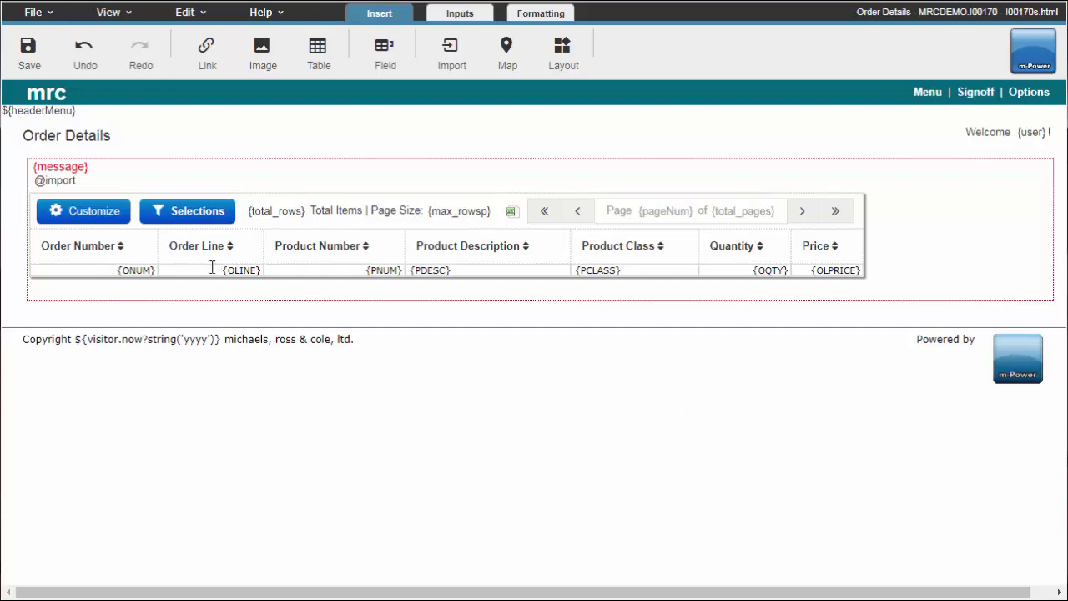
Dismiss the table cell options and turn grid mode back on
right_click(213, 271)
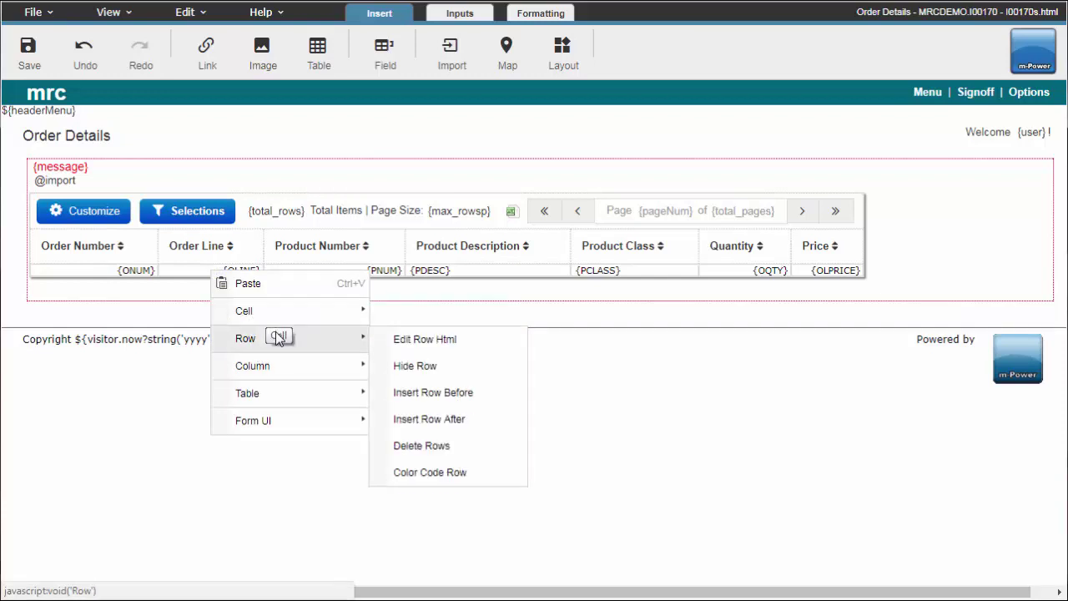
mouse_move(253, 365)
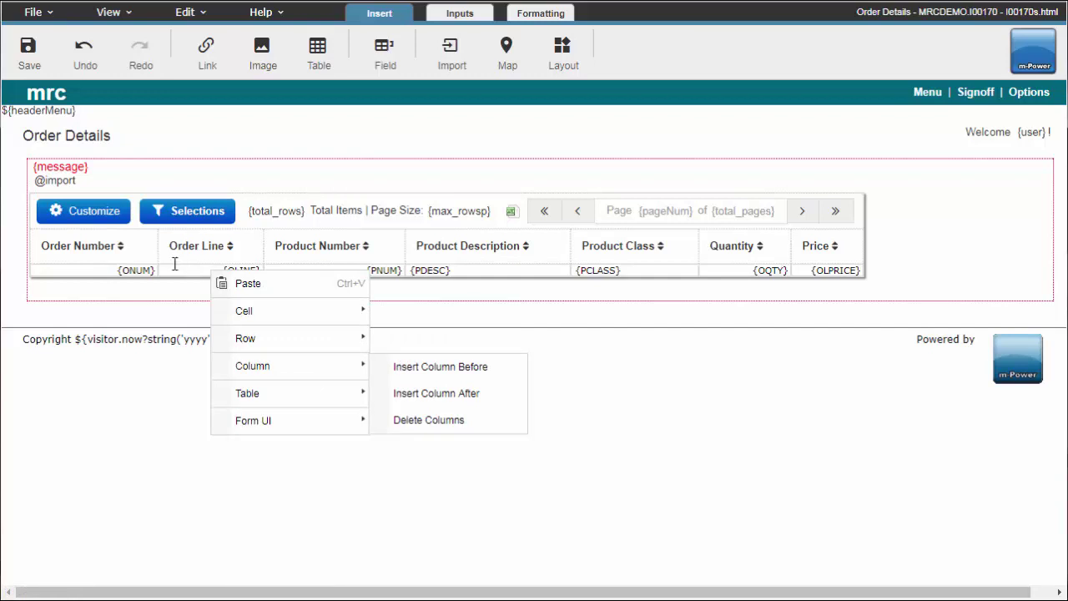
left_click(428, 134)
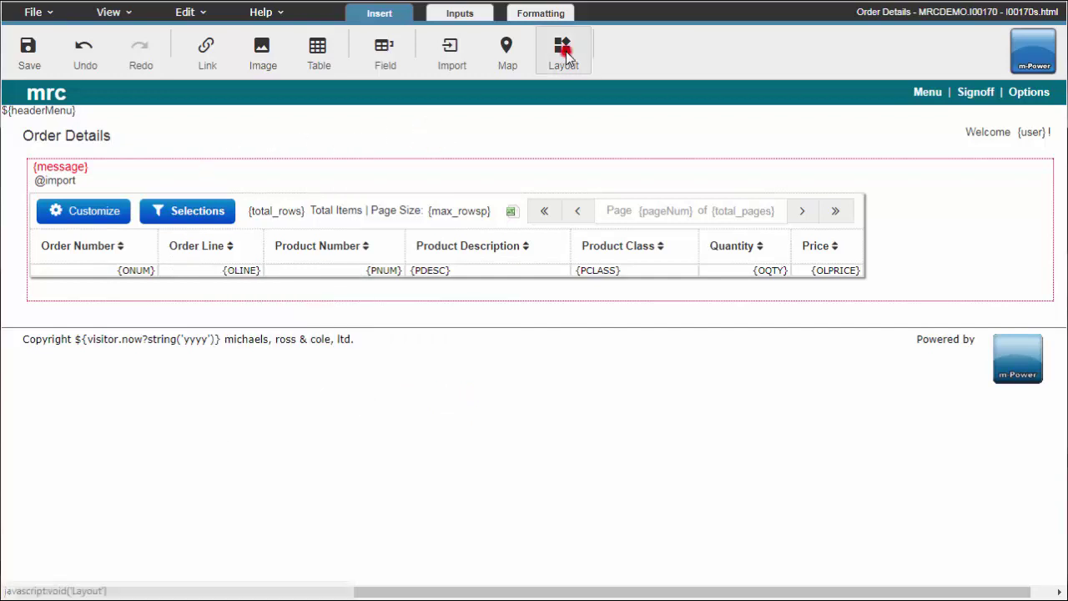
left_click(564, 52)
left_click(609, 91)
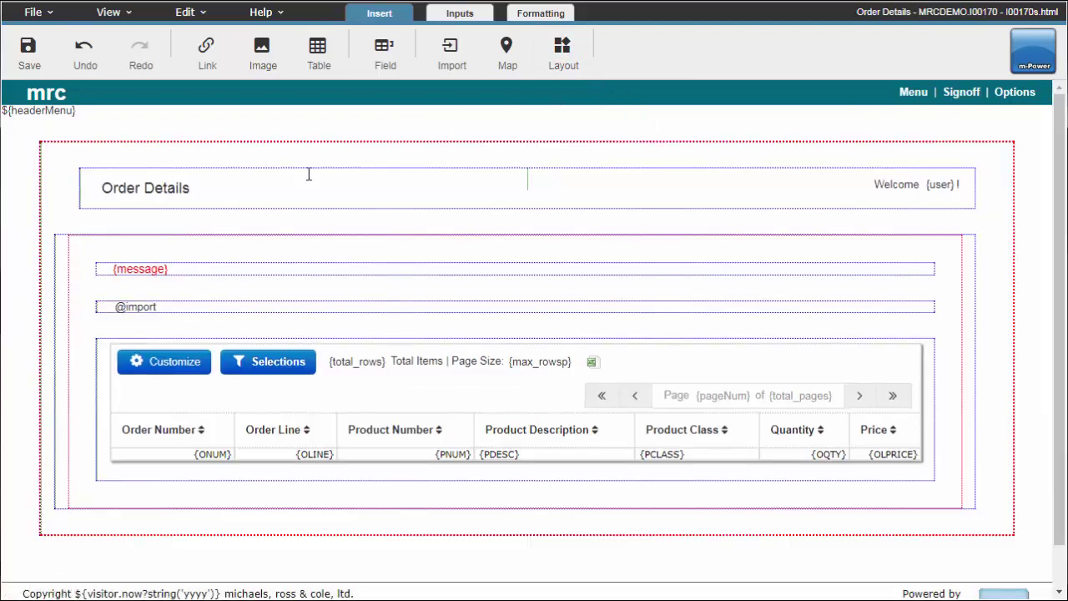
View the title row's HTML with Edit Row HTML and close it unchanged
right_click(299, 187)
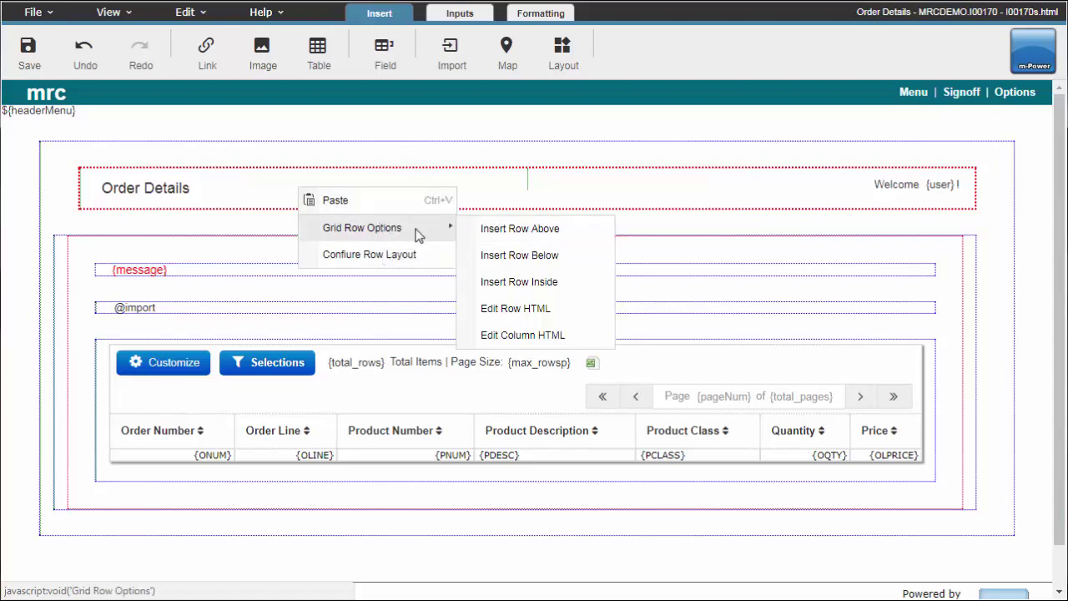
left_click(557, 309)
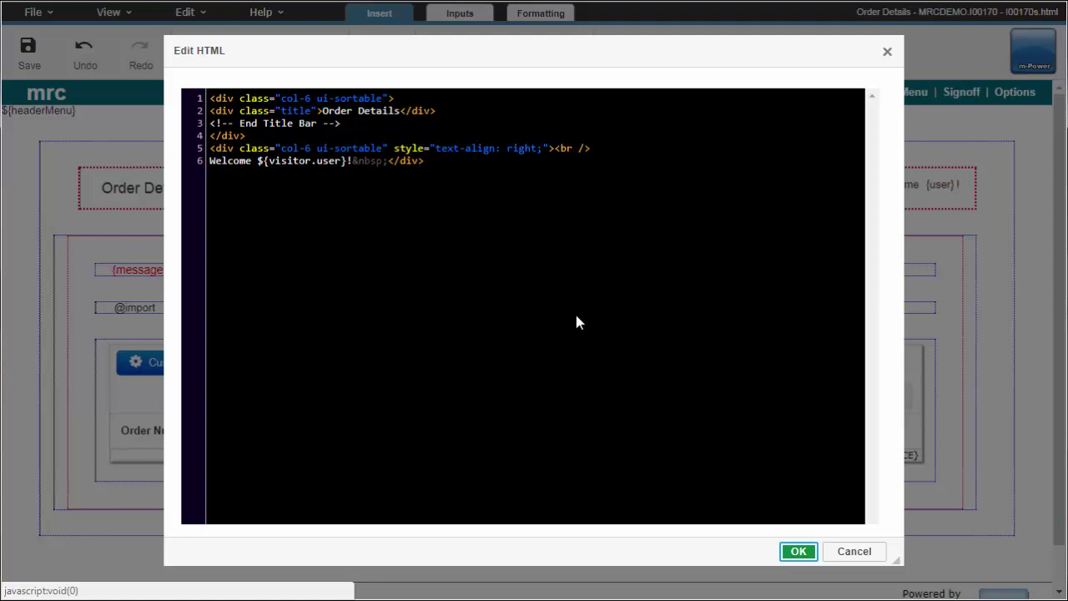
left_click(831, 552)
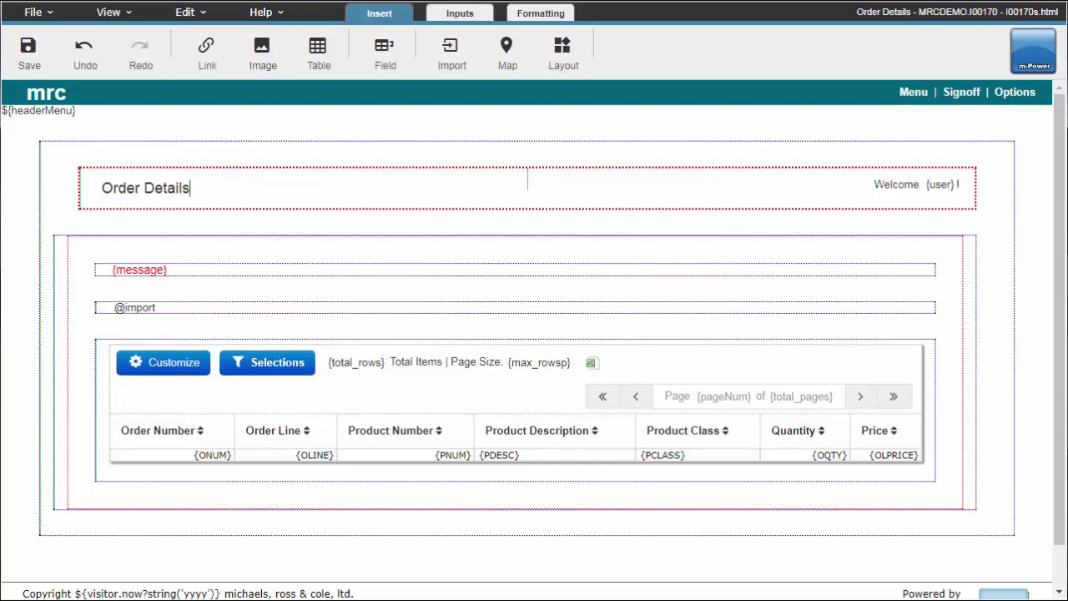
scroll(991, 513, "down", 1)
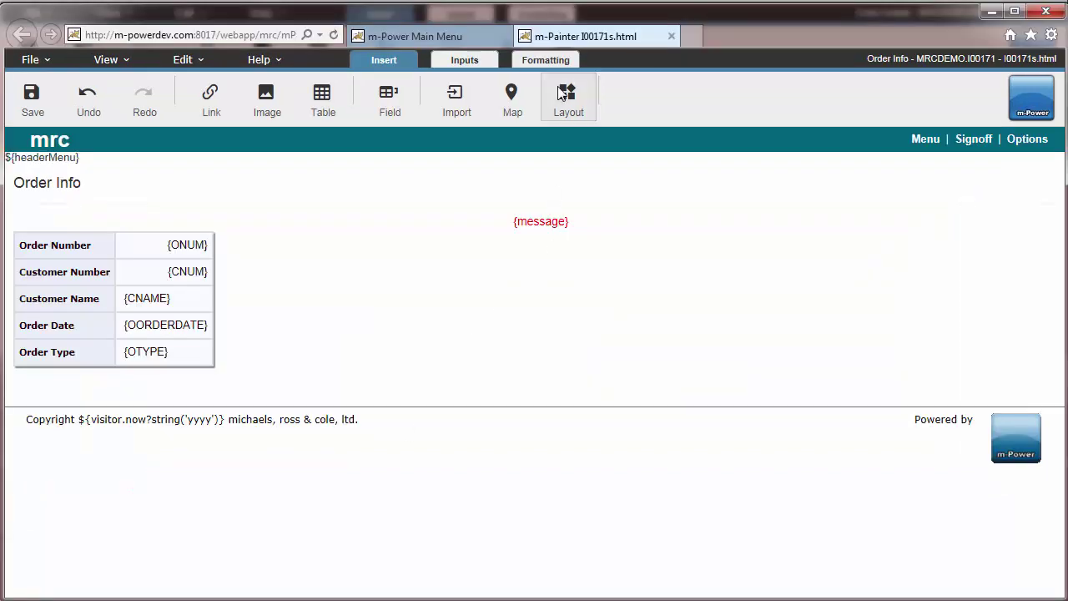
Try grid mode on the Order Info page and dismiss the IE11 limitation warning
left_click(567, 97)
left_click(670, 142)
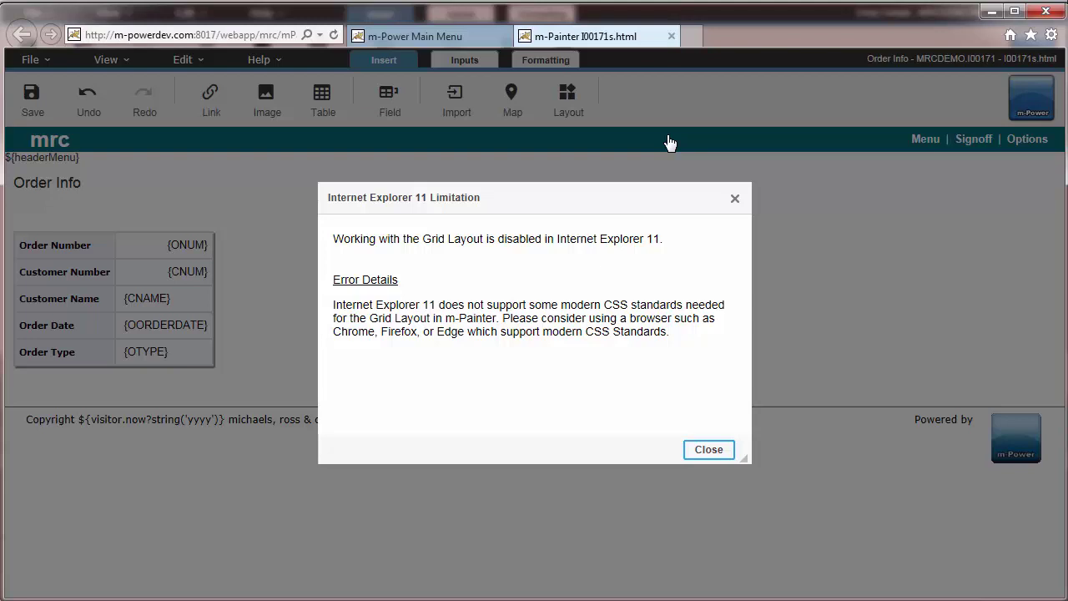
left_click(709, 450)
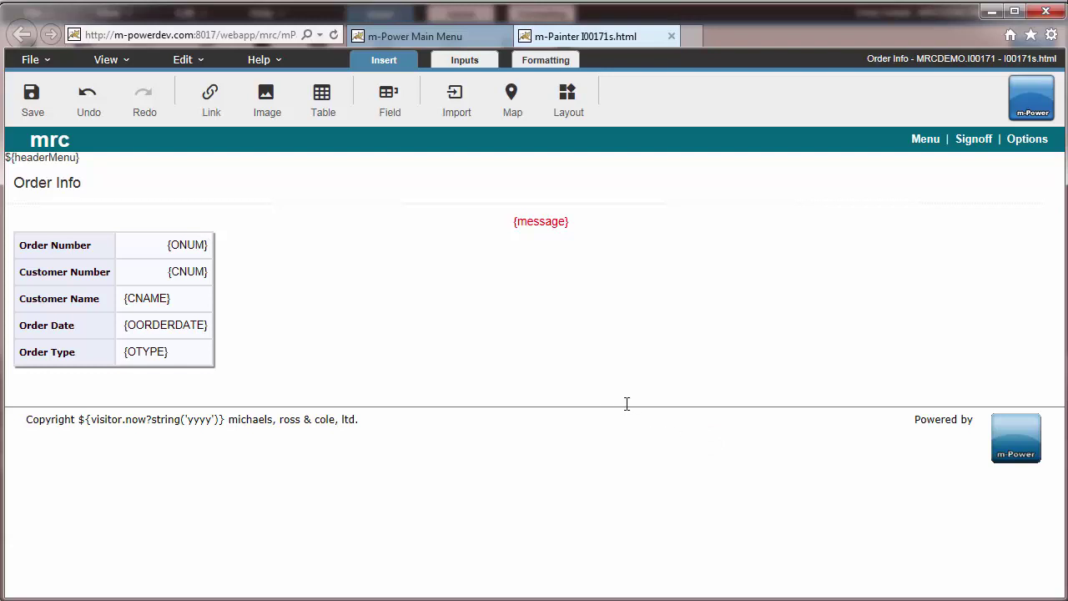
Switch to the m-Power Main Menu browser tab
left_click(417, 32)
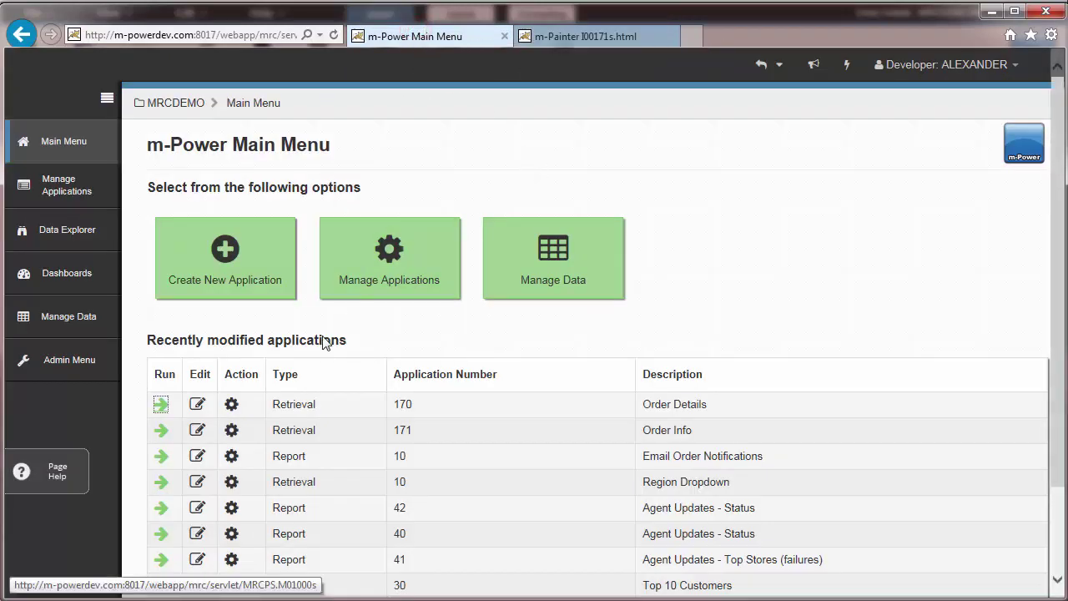